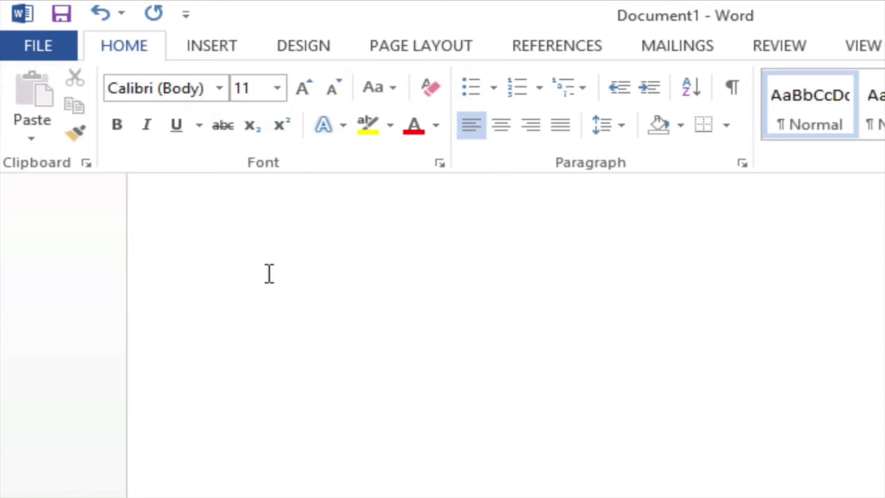
Type 'Font' on the first line and place the caret at its end
text(Font)
click(296, 264)
Drag-select the word 'Font', reselecting it once, so the mini toolbar appears
drag(296, 264, 251, 274)
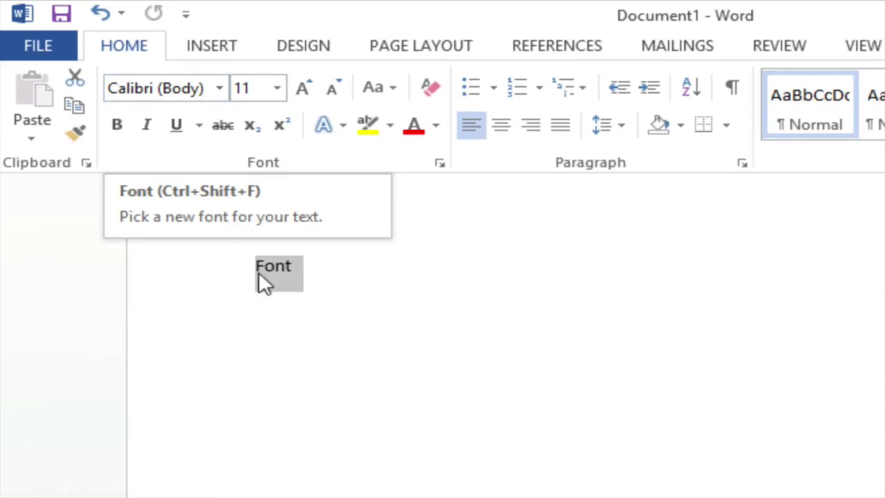
click(299, 268)
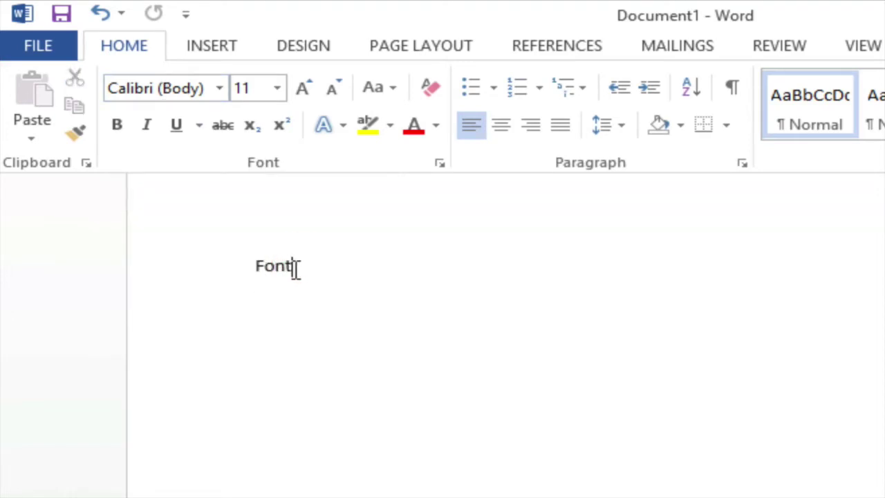
drag(296, 268, 246, 272)
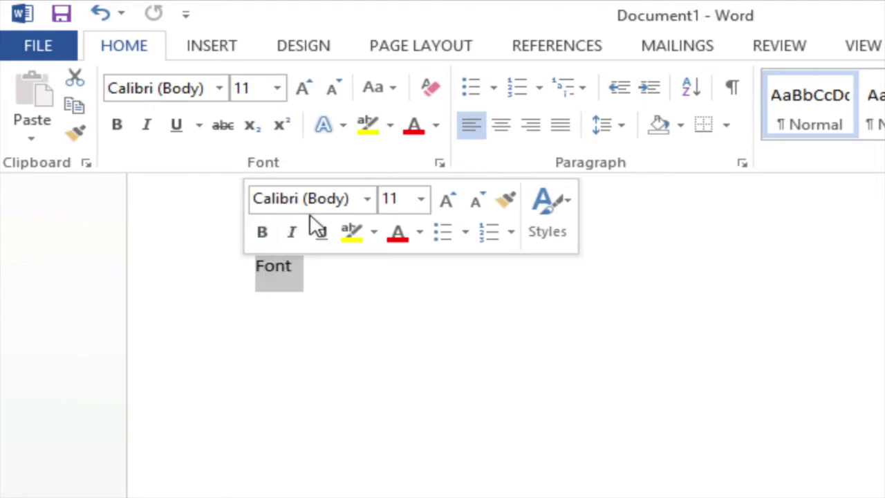
Apply the Arial Black typeface to 'Font' through the mini toolbar font box
click(367, 200)
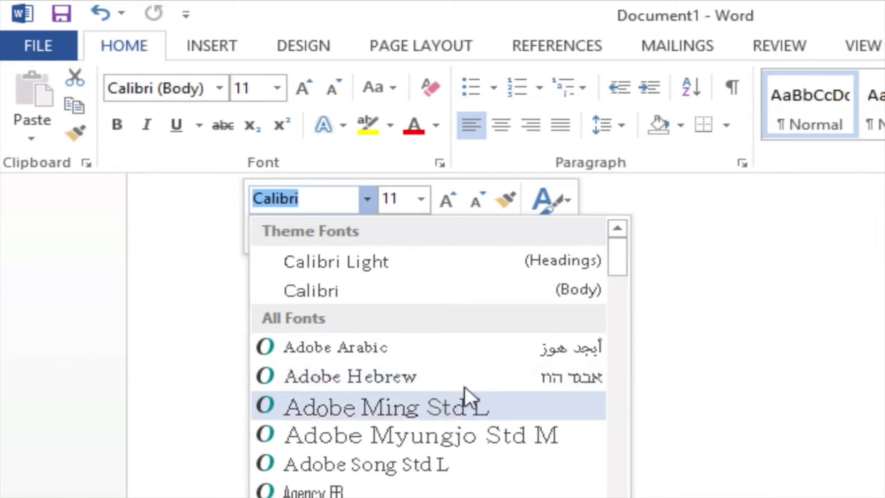
drag(618, 266, 544, 307)
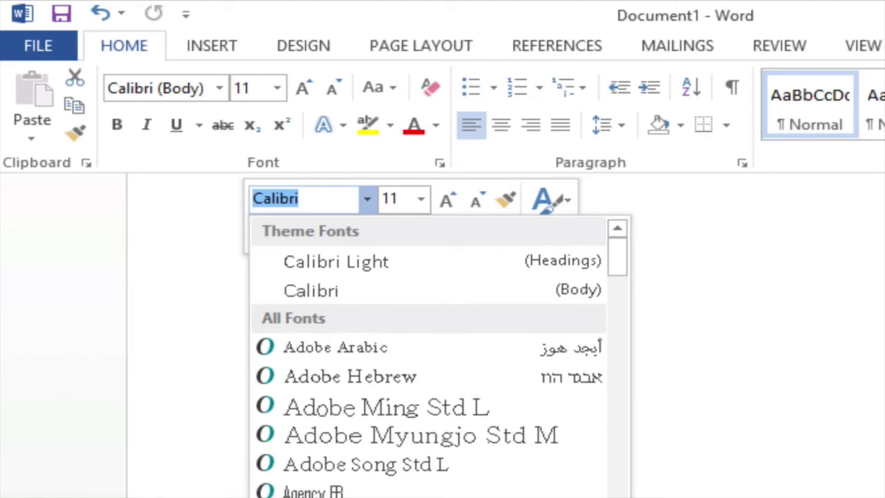
text(Arial Black)
key(Return)
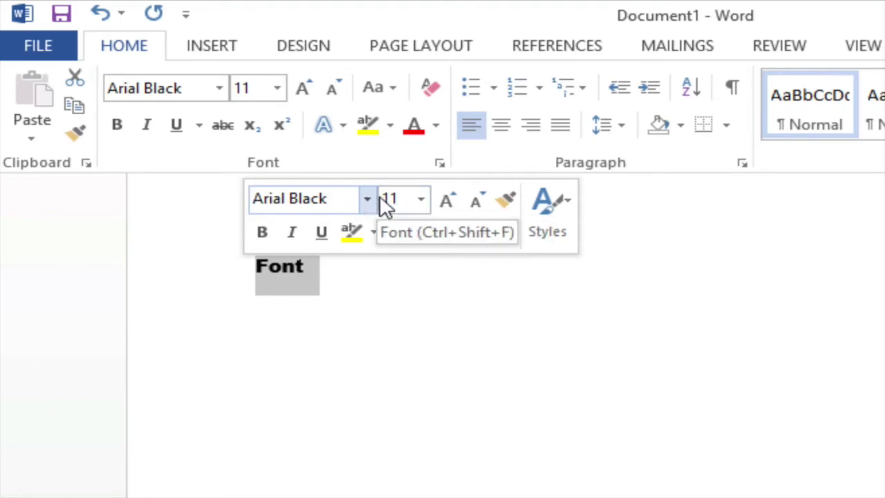
Set 'Font' to 20 pt and place the caret after it
click(419, 199)
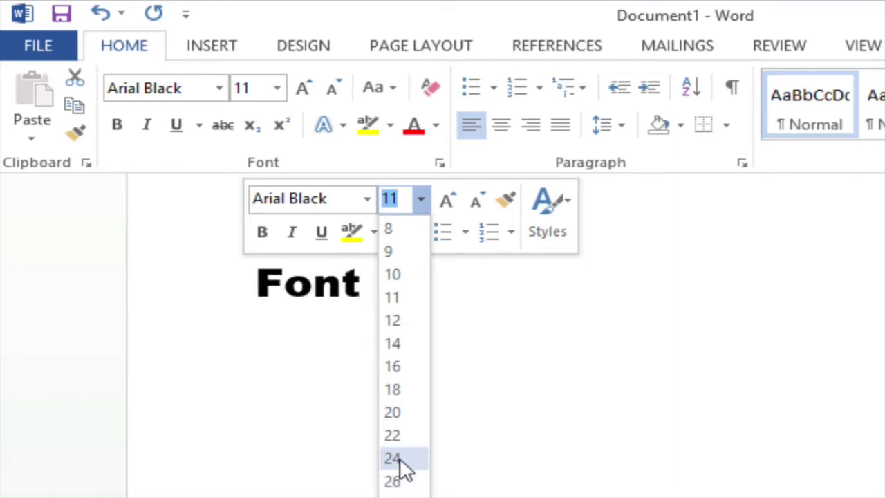
click(392, 413)
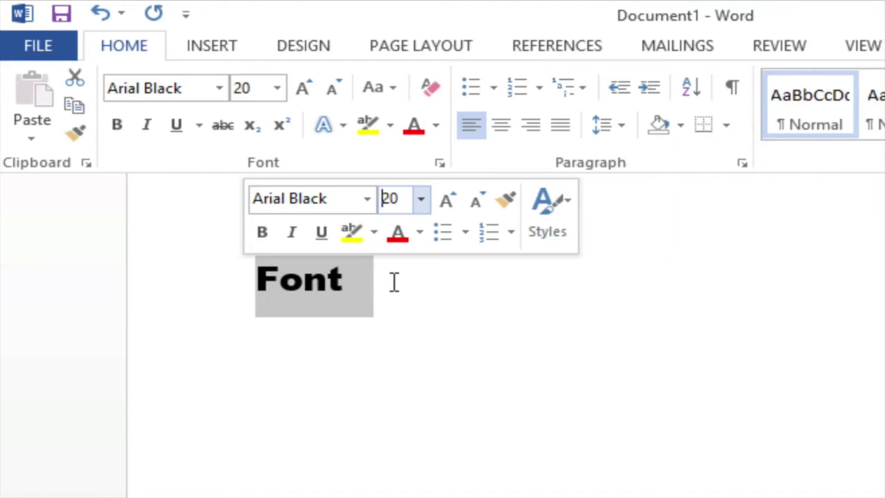
click(393, 281)
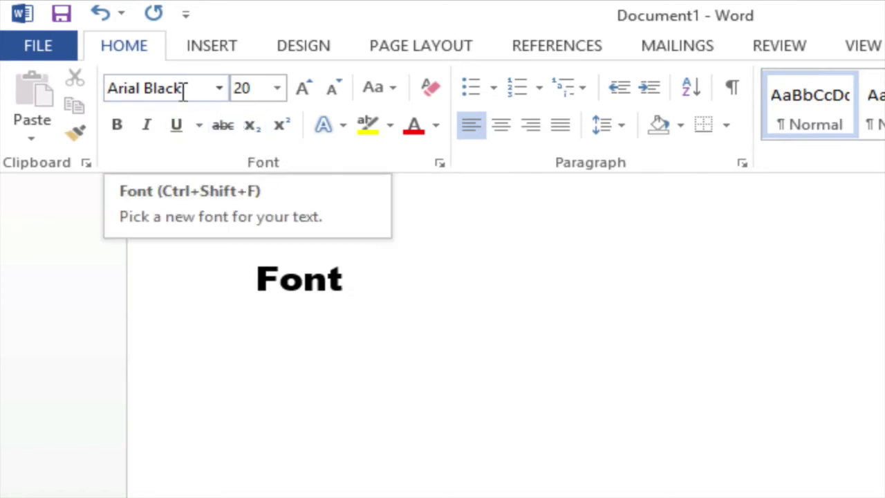
Choose Calibri (Body) in the Home tab font list for text following 'Font'
click(222, 85)
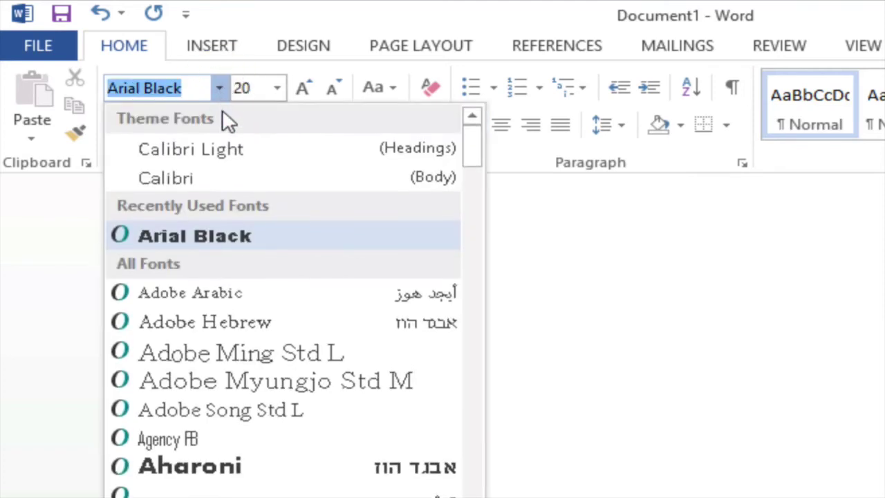
click(208, 179)
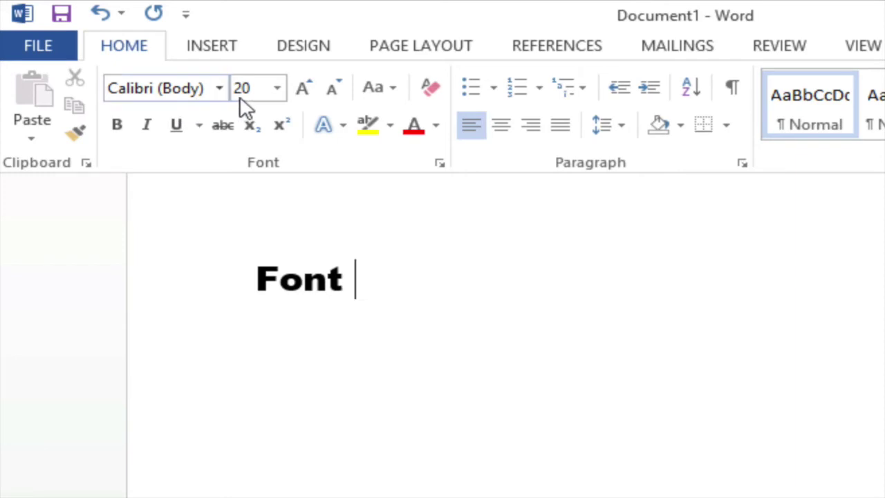
Replace the 20 pt size with 17 pt for the upcoming Calibri text
click(277, 89)
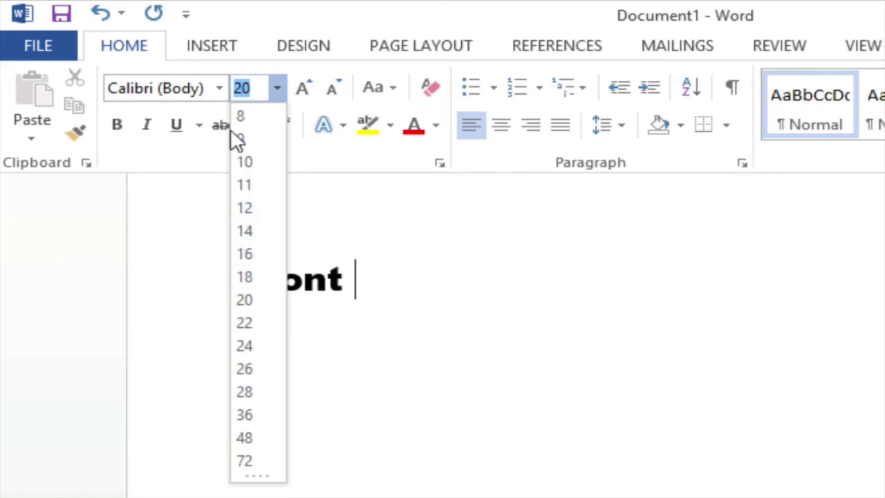
click(250, 88)
drag(253, 90, 216, 87)
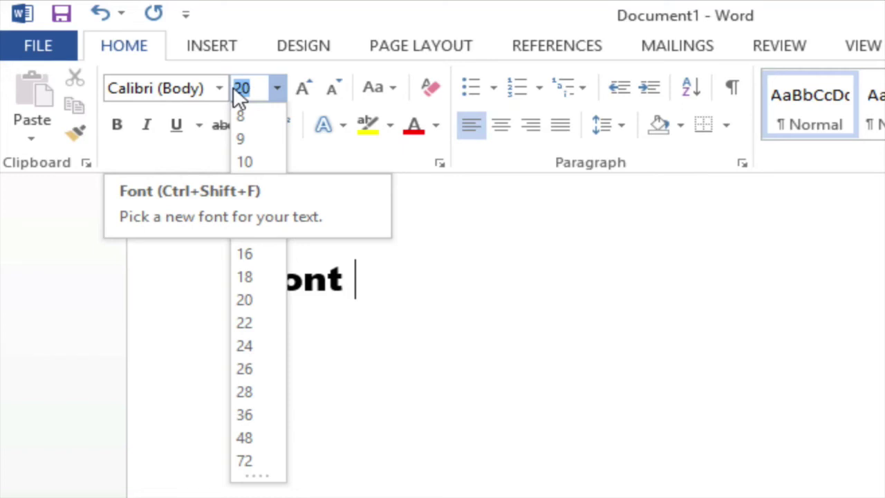
text(17)
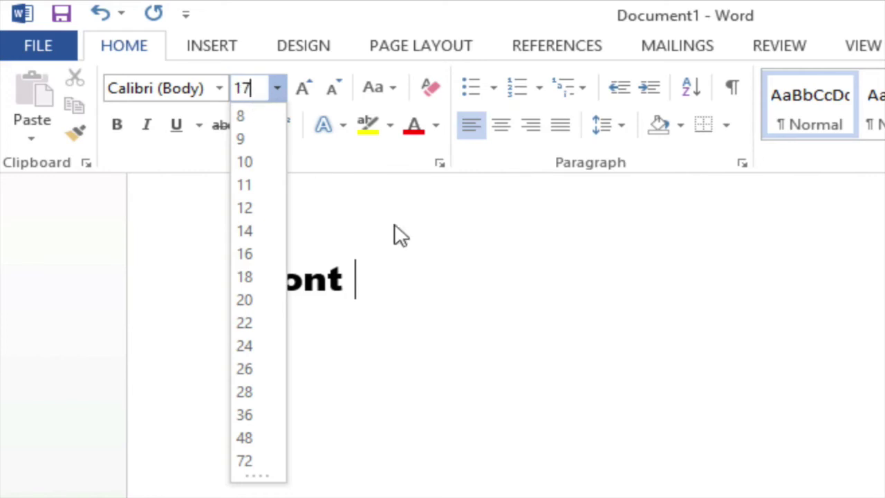
click(280, 88)
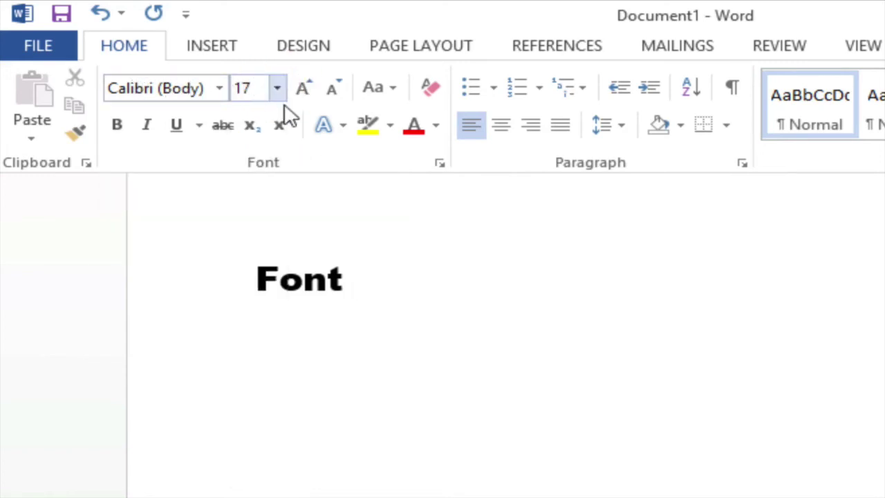
Type 'font 2' and 'Font 3' in Calibri 17 pt, then select 'Font 3'
text(f)
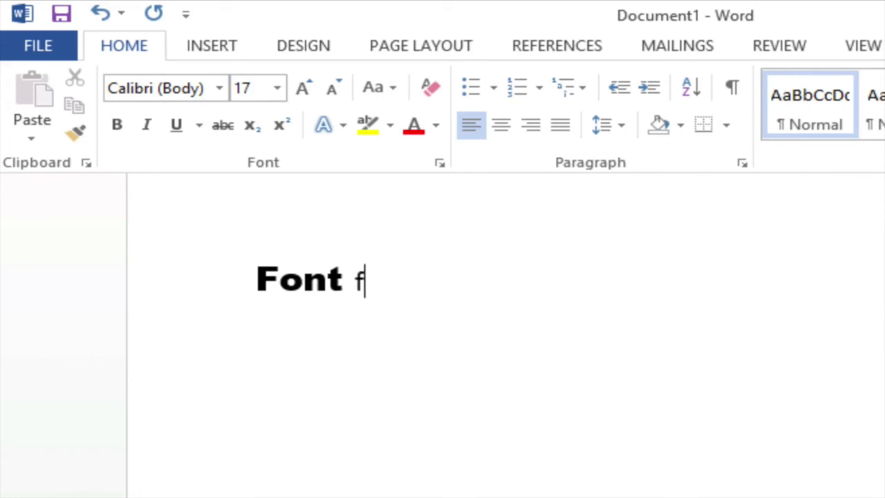
text(ont)
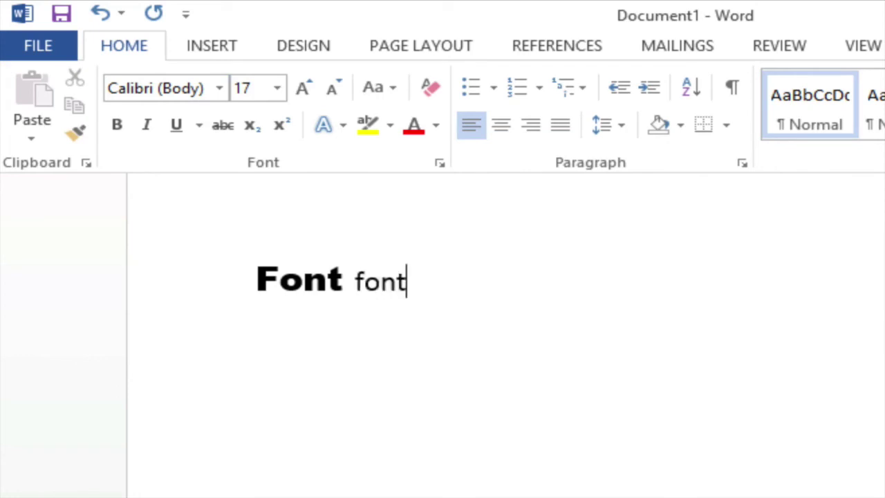
text( 2)
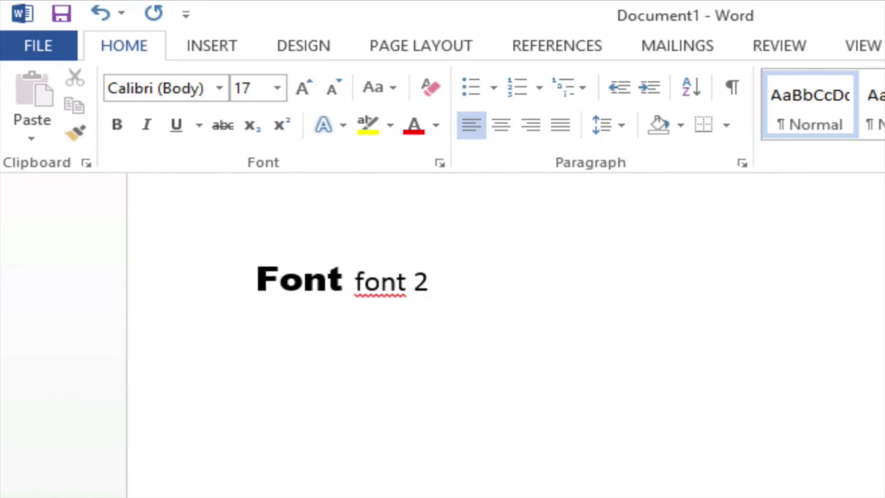
text(Font )
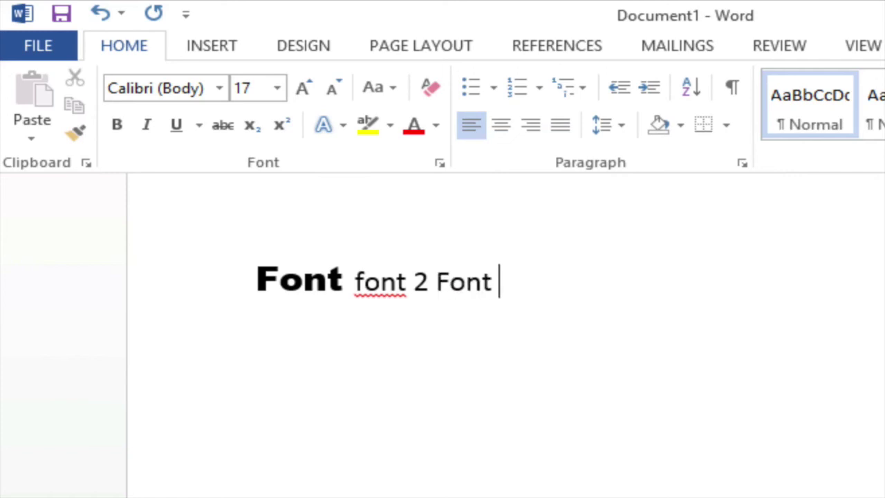
text(3)
drag(520, 283, 458, 286)
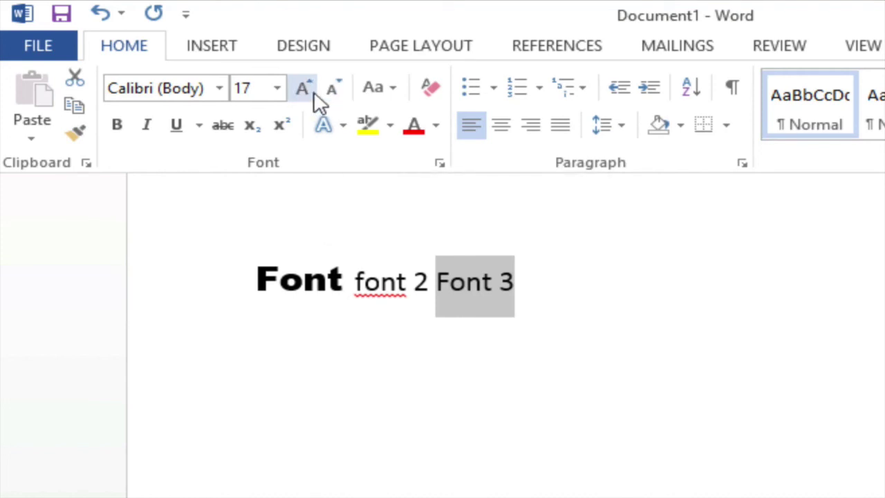
Grow 'Font 3' step by step from 17 pt up to 48 pt
click(311, 90)
click(312, 90)
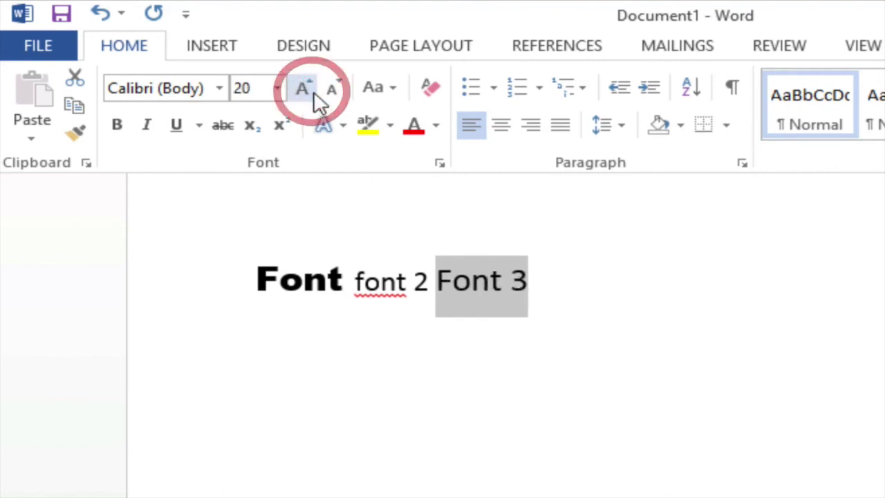
click(311, 91)
click(311, 91)
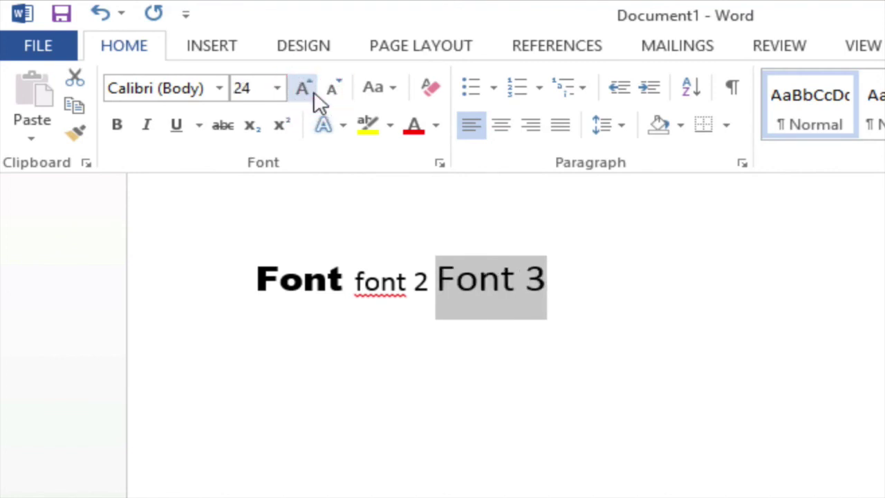
click(312, 90)
click(311, 90)
click(312, 91)
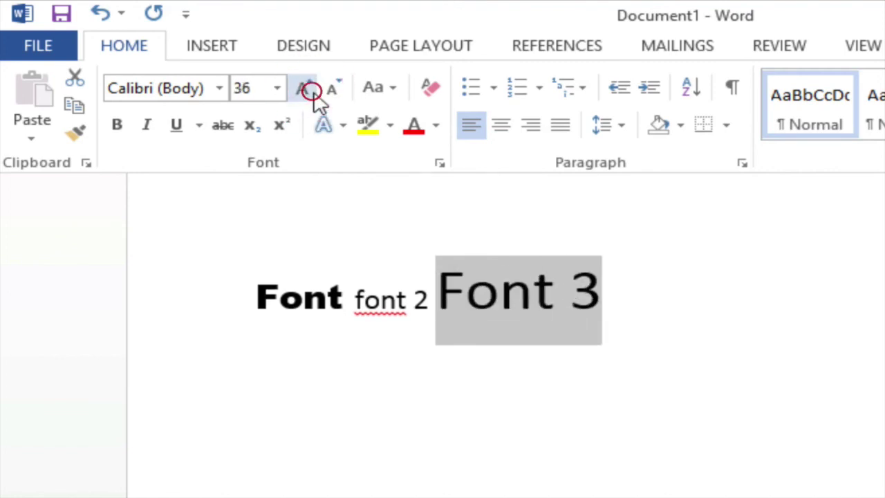
click(312, 91)
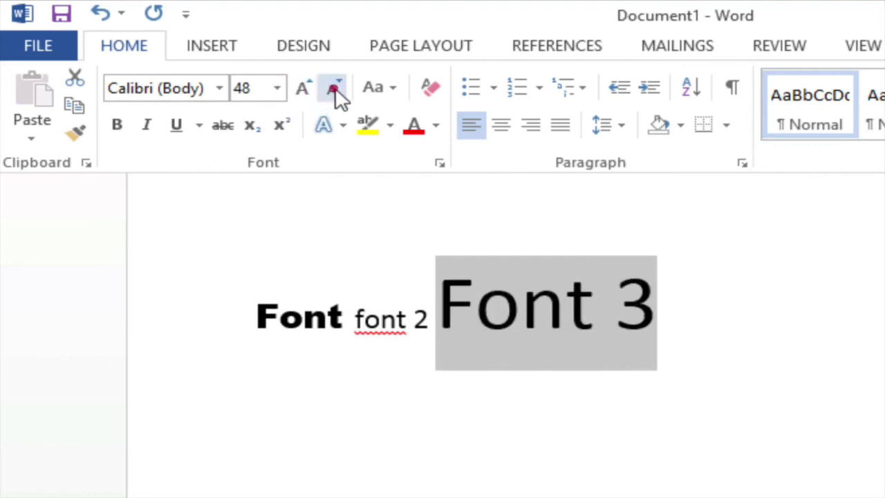
Shrink 'Font 3' step by step from 48 pt back down to 20 pt
click(334, 90)
click(334, 90)
click(335, 90)
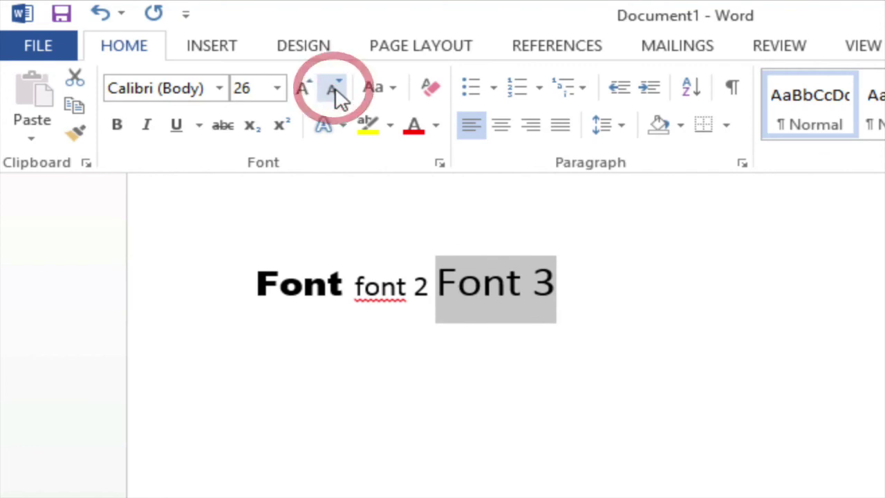
click(335, 90)
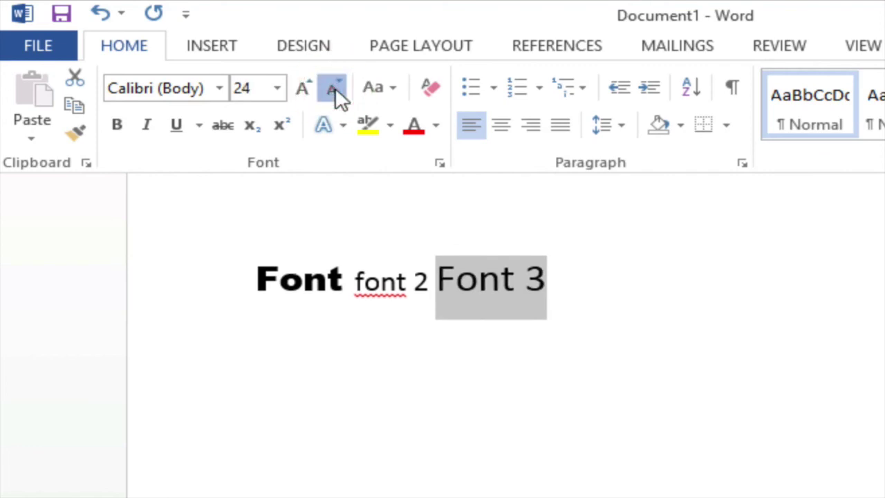
click(335, 90)
click(335, 90)
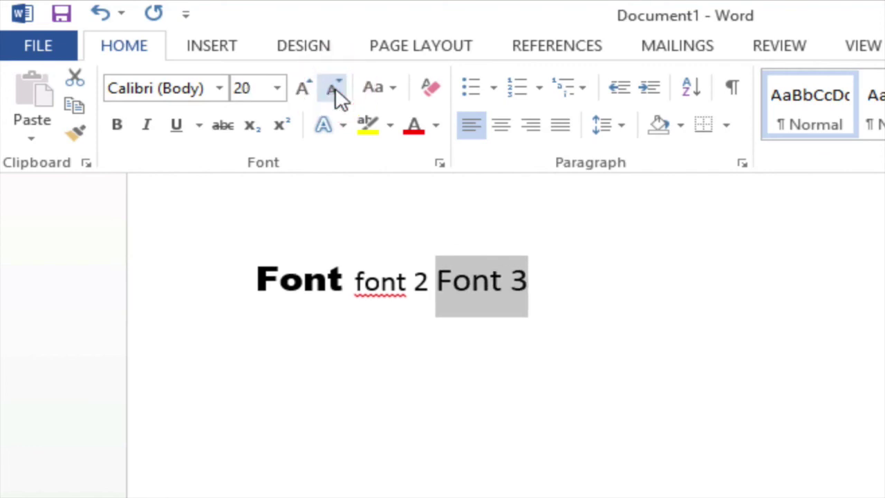
Check the preset size list, then toggle 'Font 3' between 20 and 24 pt, ending at 20
click(282, 92)
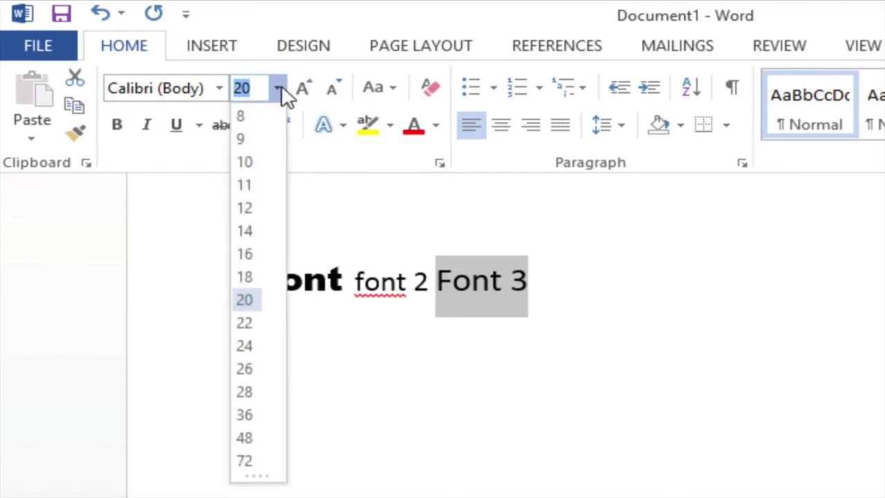
click(310, 98)
click(312, 99)
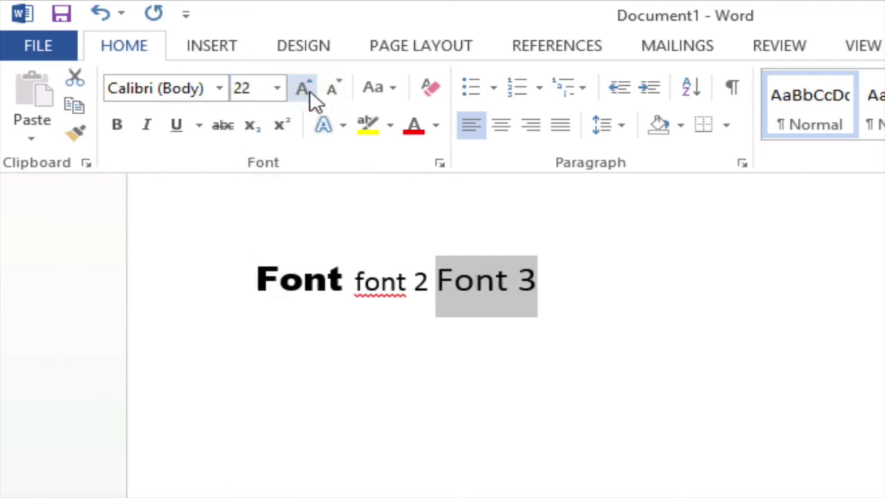
click(311, 98)
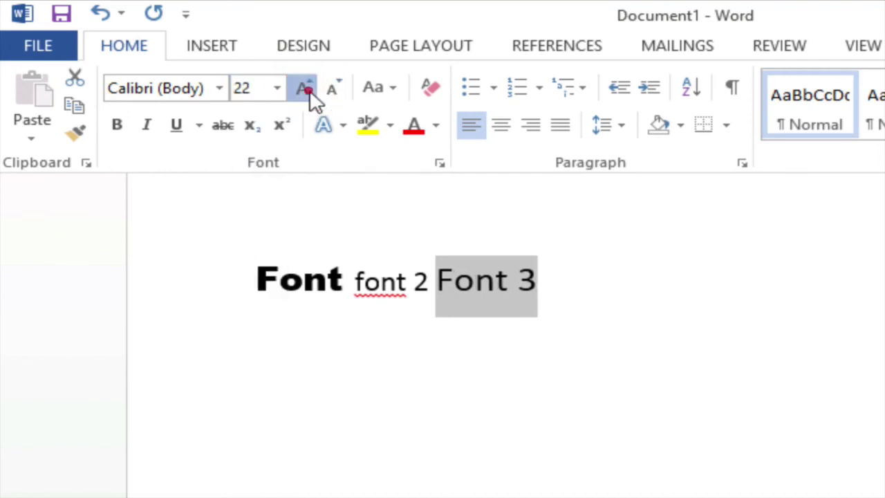
click(345, 97)
click(345, 97)
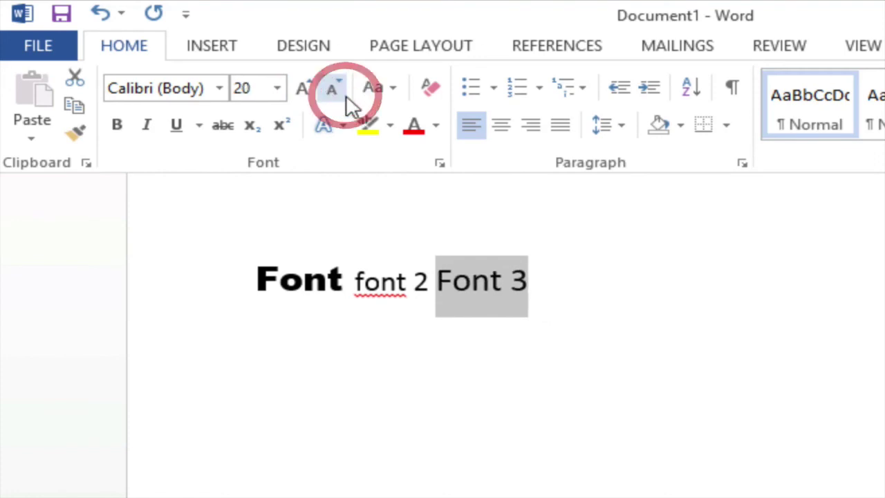
click(305, 92)
click(307, 92)
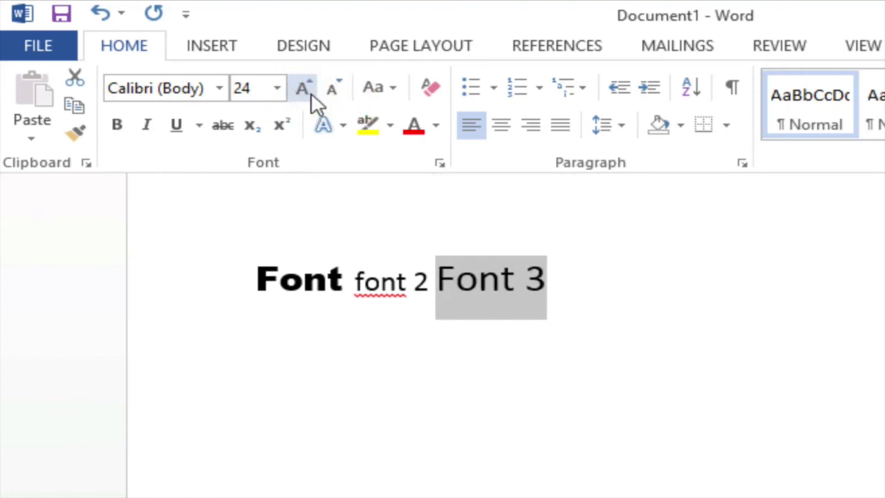
click(340, 101)
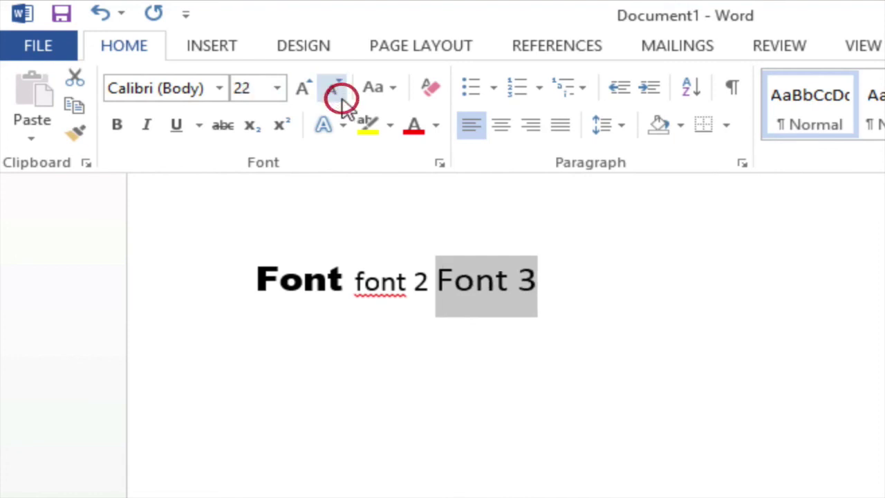
click(342, 103)
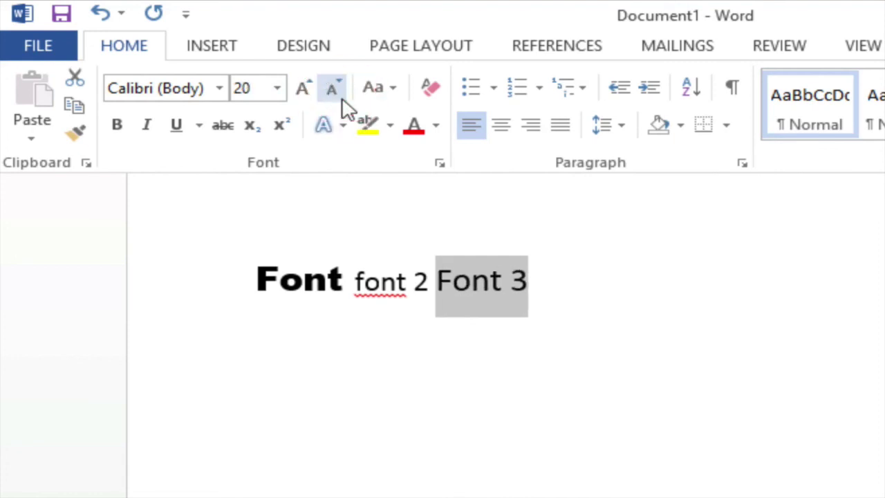